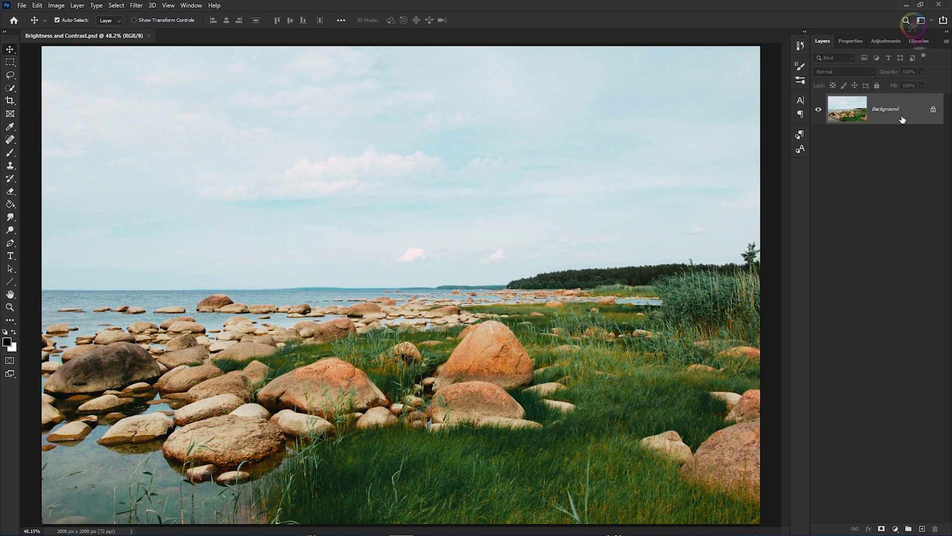
Open Image > Adjustments > Brightness/Contrast and move its dialog right, over the Layers panel.
{"action": "left_click", "coordinate": [54, 6]}
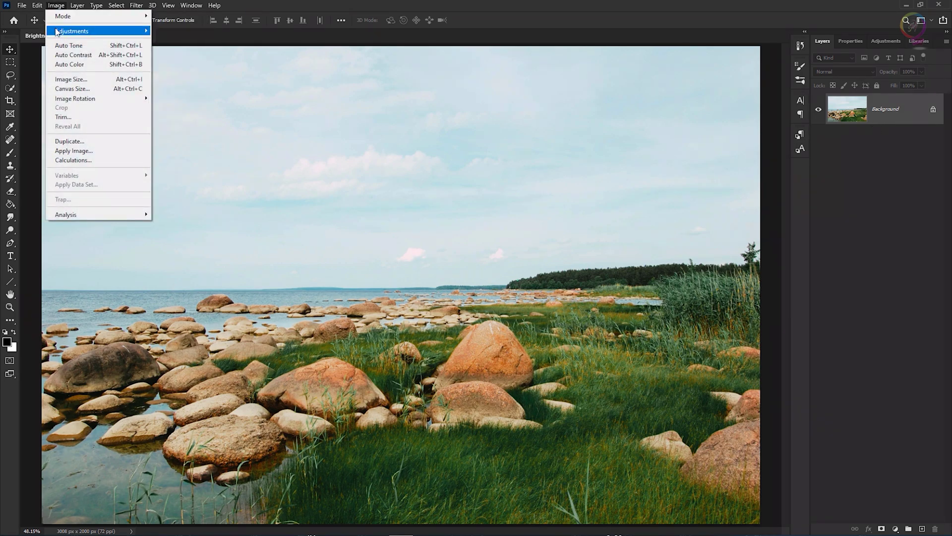
{"action": "mouse_move", "coordinate": [58, 35]}
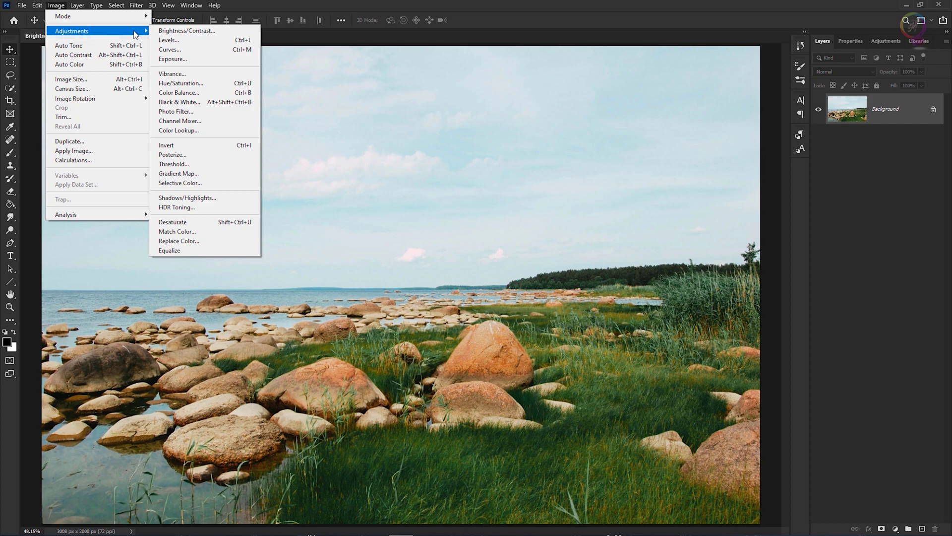
{"action": "left_click", "coordinate": [229, 33]}
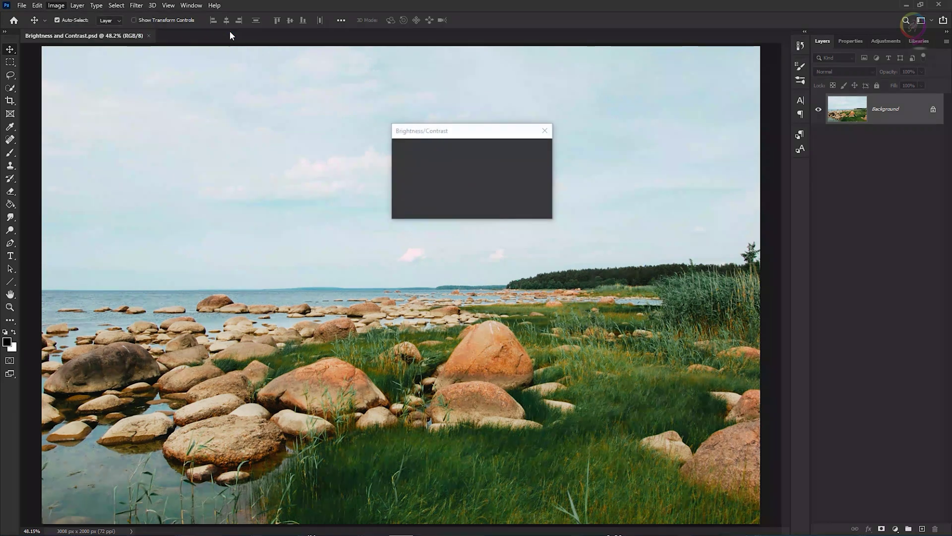
{"action": "left_click_drag", "start_coordinate": [478, 135], "coordinate": [867, 152]}
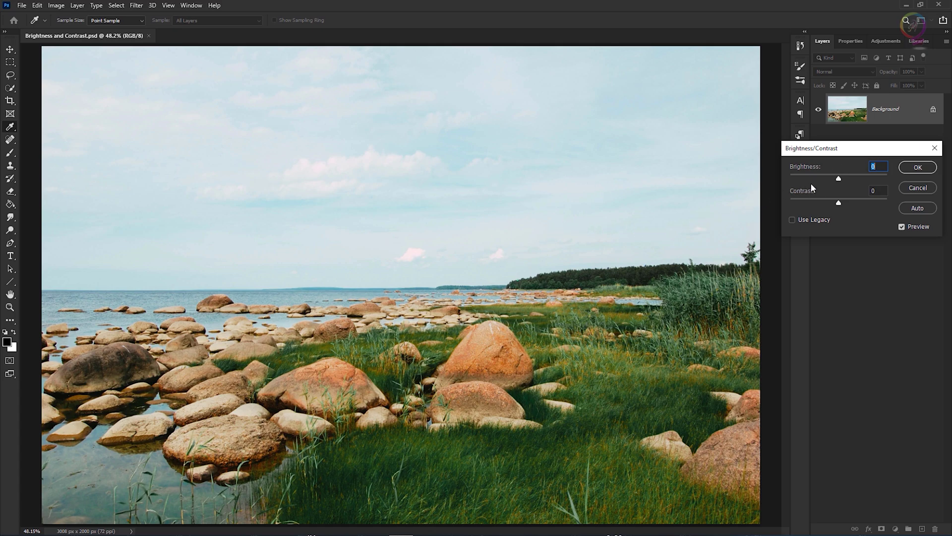
Try Auto brightness/contrast, then reset both Brightness and Contrast to 0.
{"action": "left_click", "coordinate": [918, 209]}
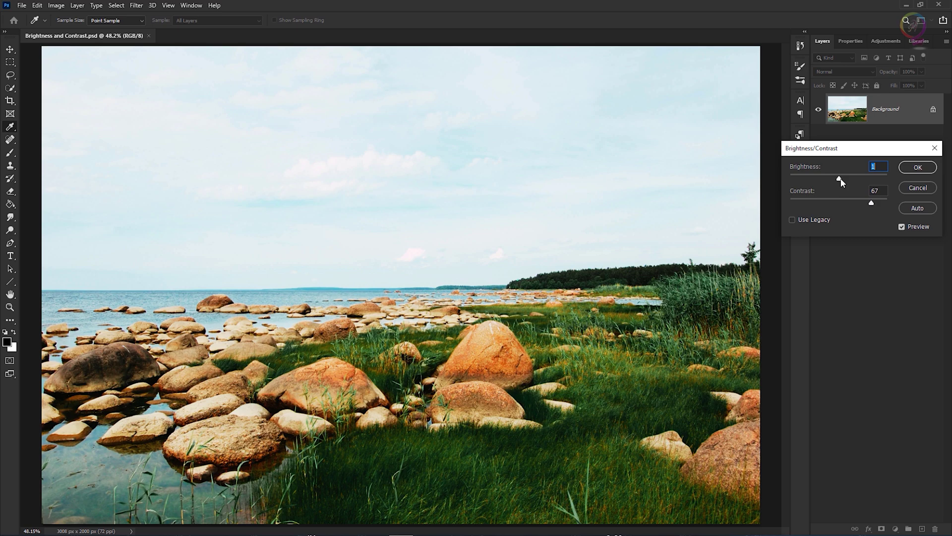
{"action": "left_click_drag", "start_coordinate": [841, 179], "coordinate": [839, 181]}
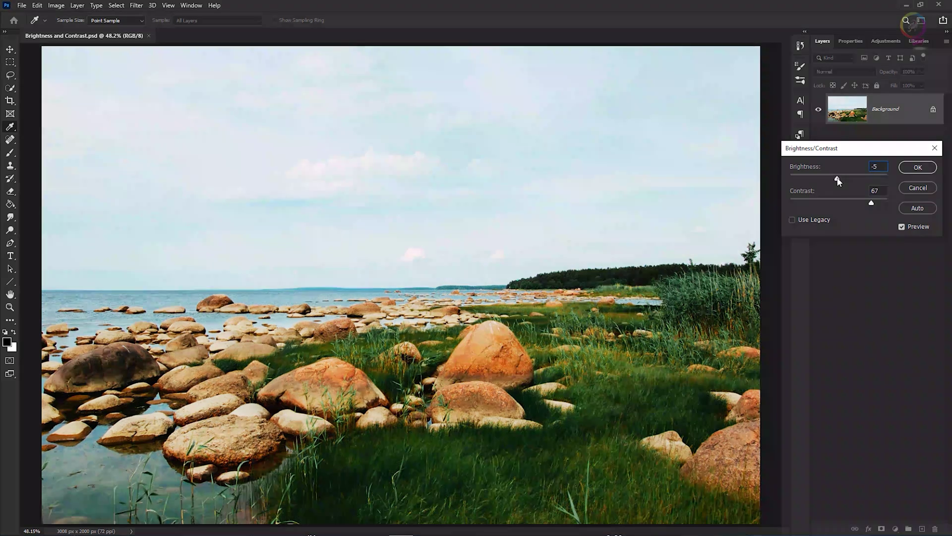
{"action": "double_click", "coordinate": [874, 167]}
{"action": "type", "text": "0"}
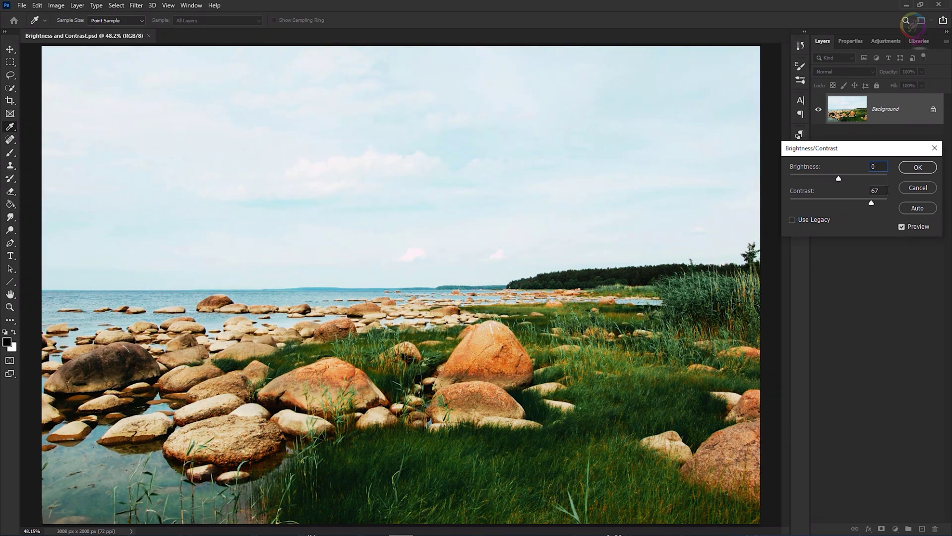
{"action": "double_click", "coordinate": [875, 190]}
{"action": "type", "text": "0"}
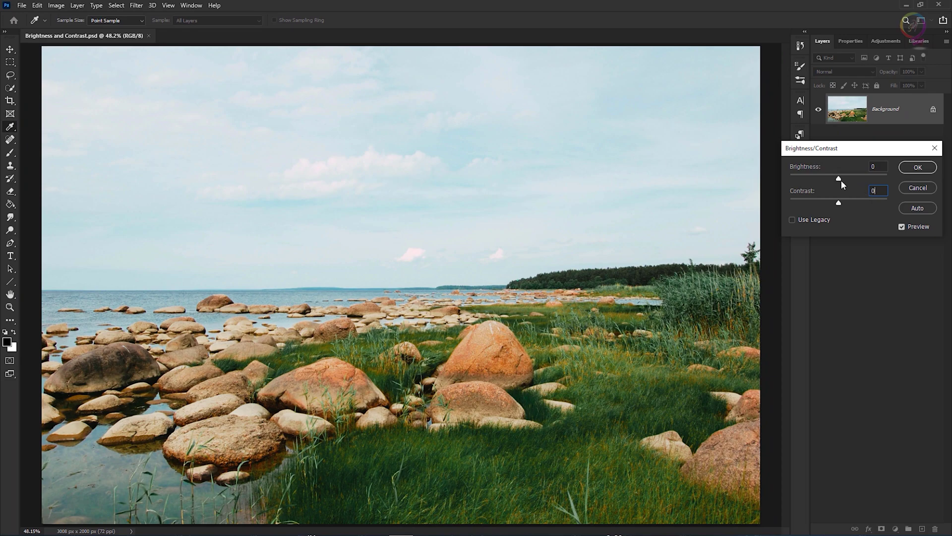
Drag the Brightness slider up and down, settling at 29.
{"action": "left_click_drag", "start_coordinate": [841, 180], "coordinate": [849, 182]}
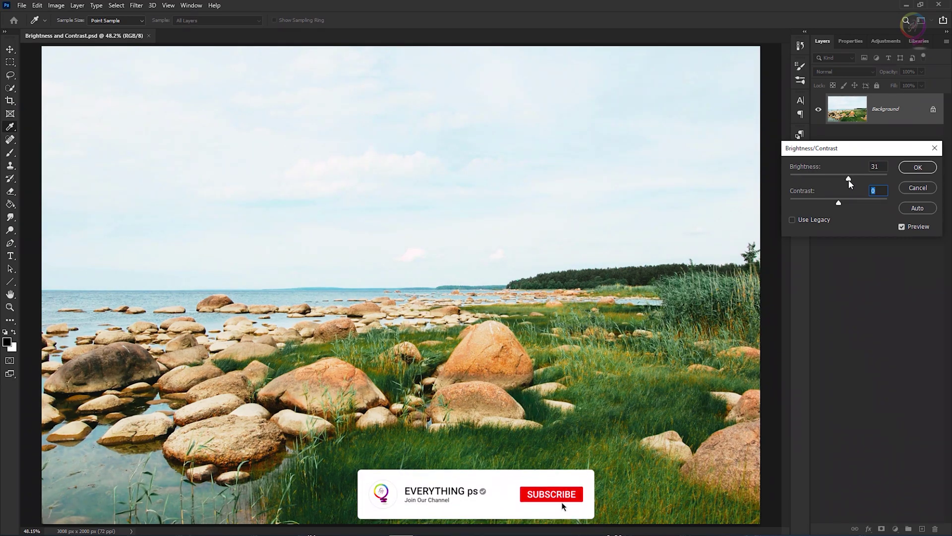
{"action": "left_click_drag", "start_coordinate": [850, 182], "coordinate": [851, 182]}
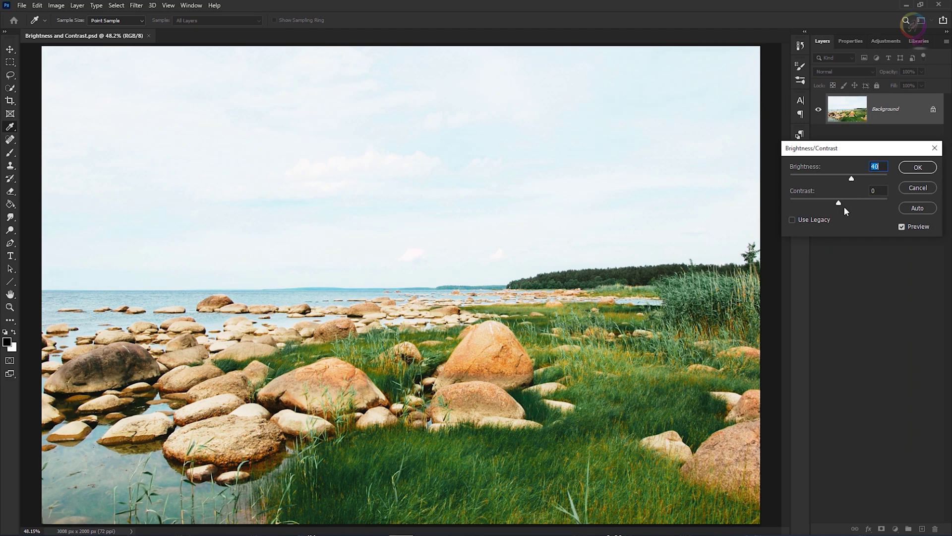
{"action": "mouse_move", "coordinate": [851, 180]}
{"action": "left_mouse_down"}
{"action": "mouse_move", "coordinate": [810, 180]}
{"action": "mouse_move", "coordinate": [851, 180]}
{"action": "mouse_move", "coordinate": [840, 182]}
{"action": "left_mouse_up"}
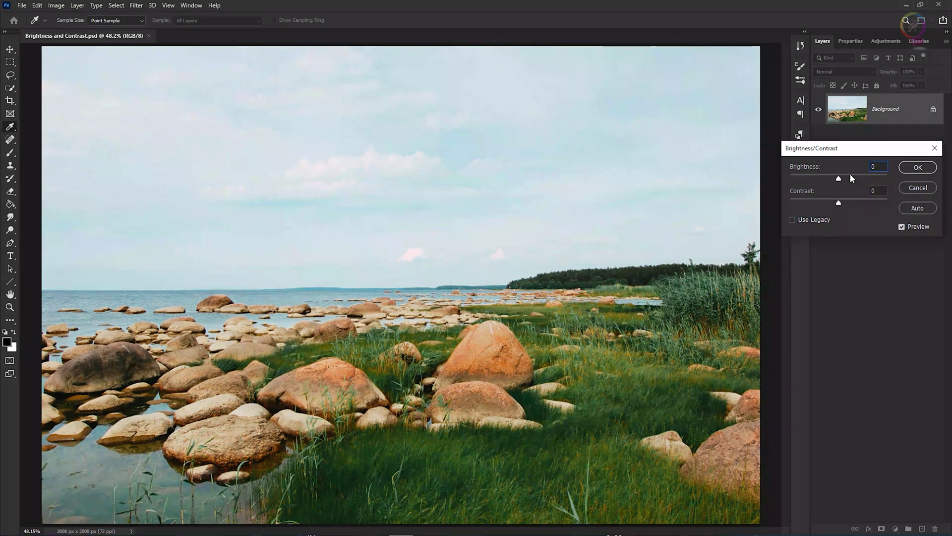
{"action": "left_click_drag", "start_coordinate": [840, 183], "coordinate": [848, 183]}
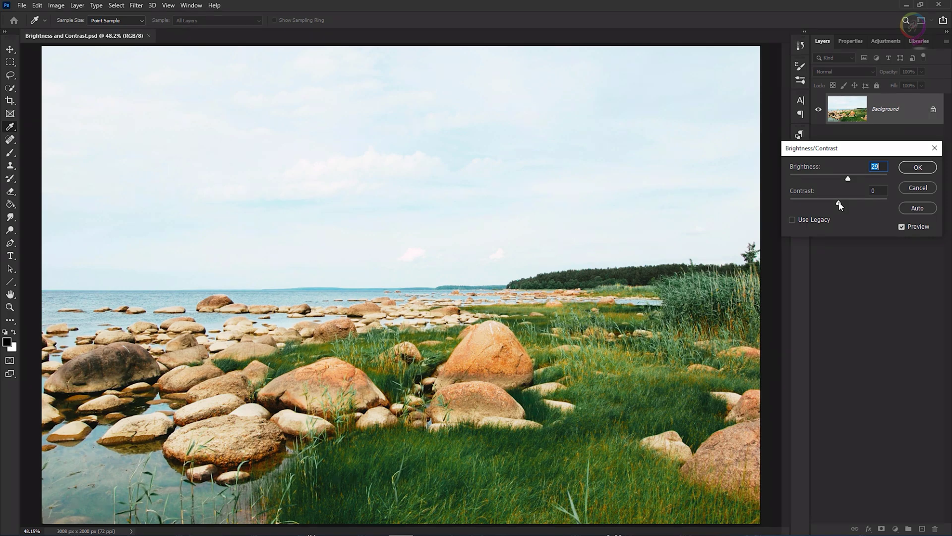
{"action": "left_click_drag", "start_coordinate": [838, 203], "coordinate": [891, 203]}
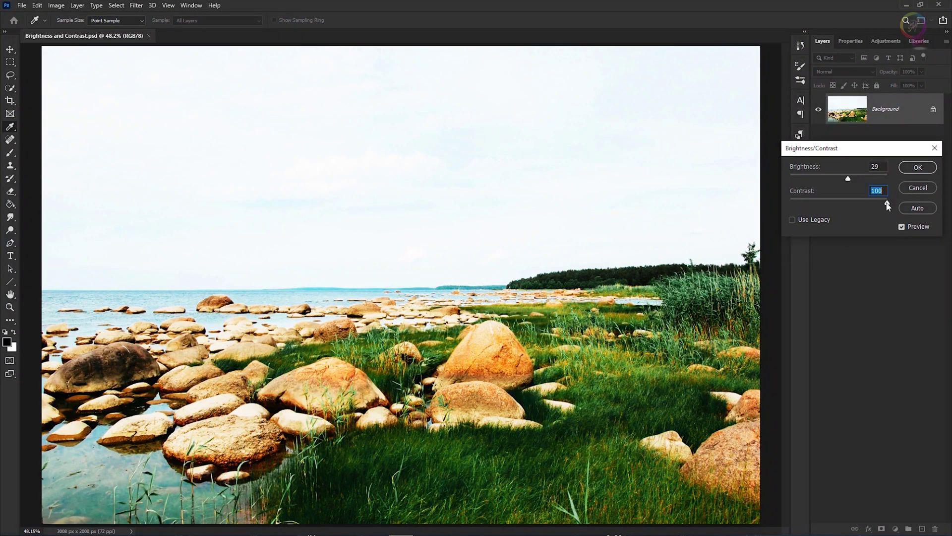
{"action": "left_click_drag", "start_coordinate": [887, 204], "coordinate": [777, 200]}
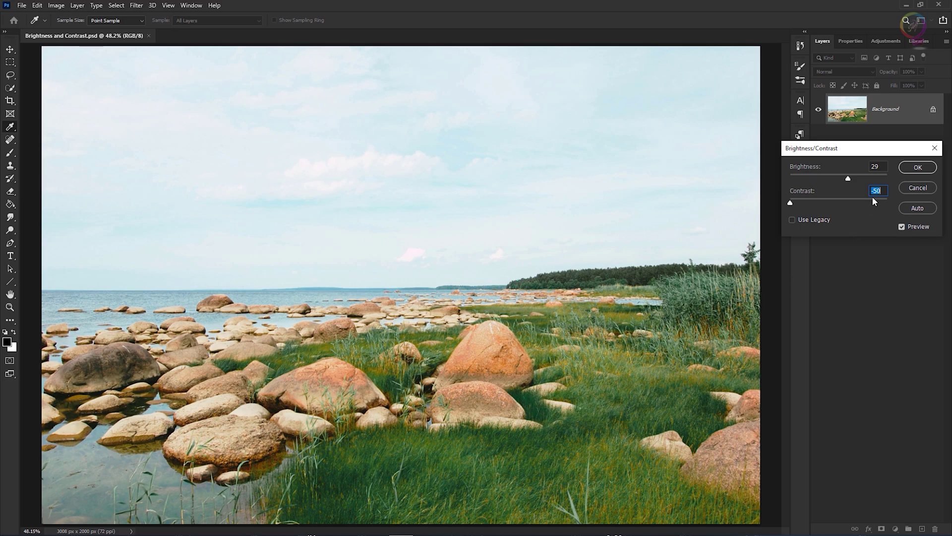
{"action": "type", "text": "0"}
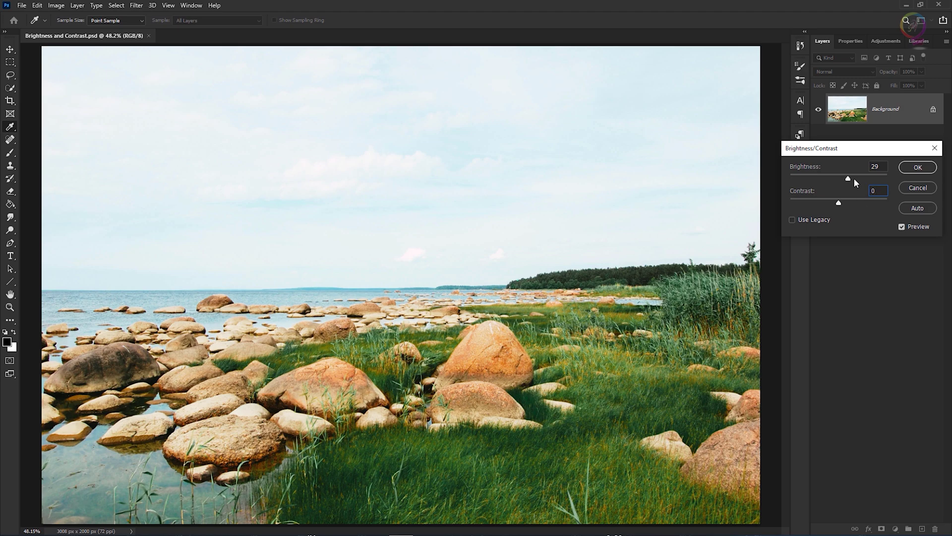
Set Contrast to 10 and toggle Preview off and on to compare with the original.
{"action": "left_click_drag", "start_coordinate": [839, 203], "coordinate": [845, 205]}
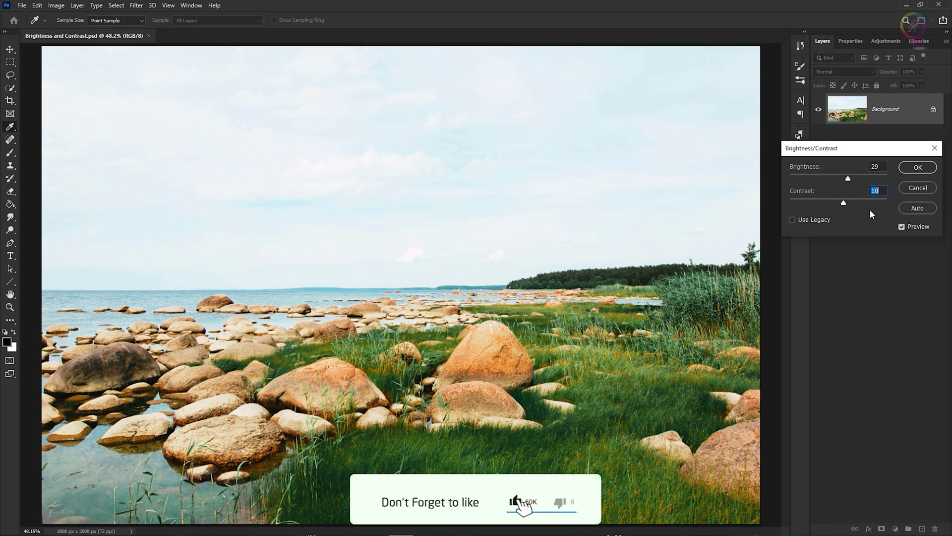
{"action": "left_click", "coordinate": [902, 227]}
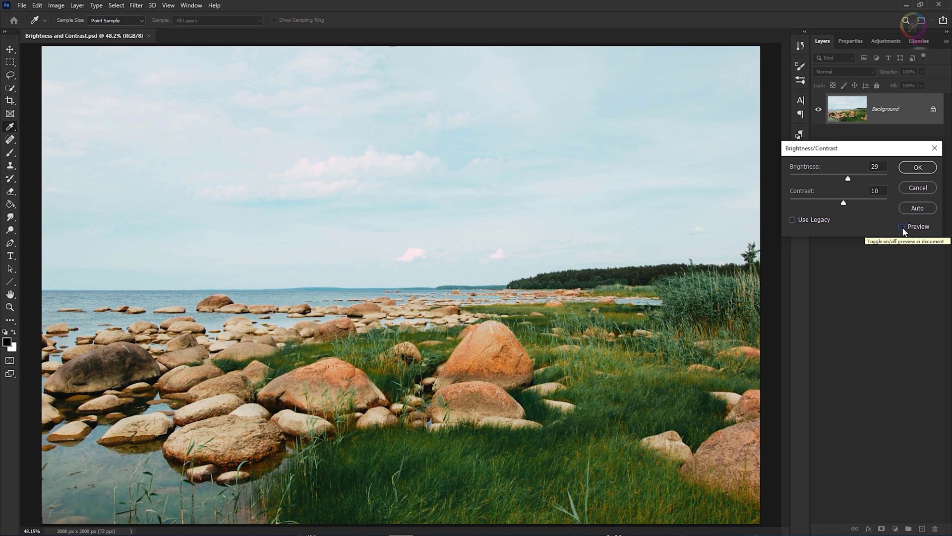
{"action": "left_click", "coordinate": [902, 227]}
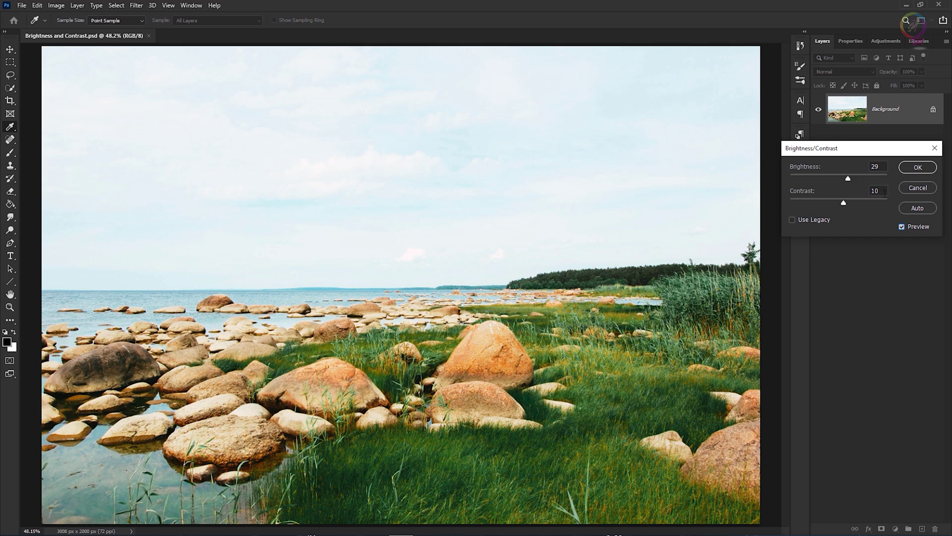
{"action": "left_click", "coordinate": [917, 167]}
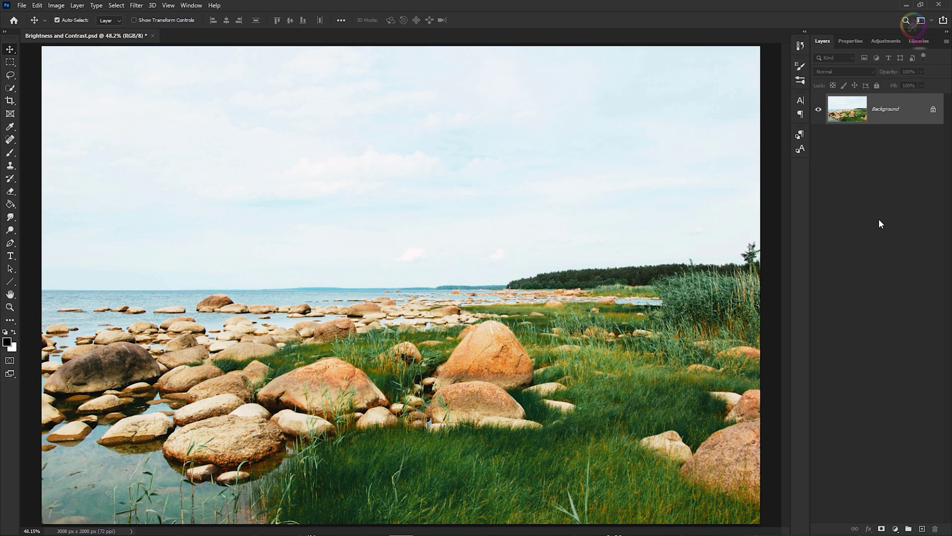
{"action": "key", "text": "ctrl+z"}
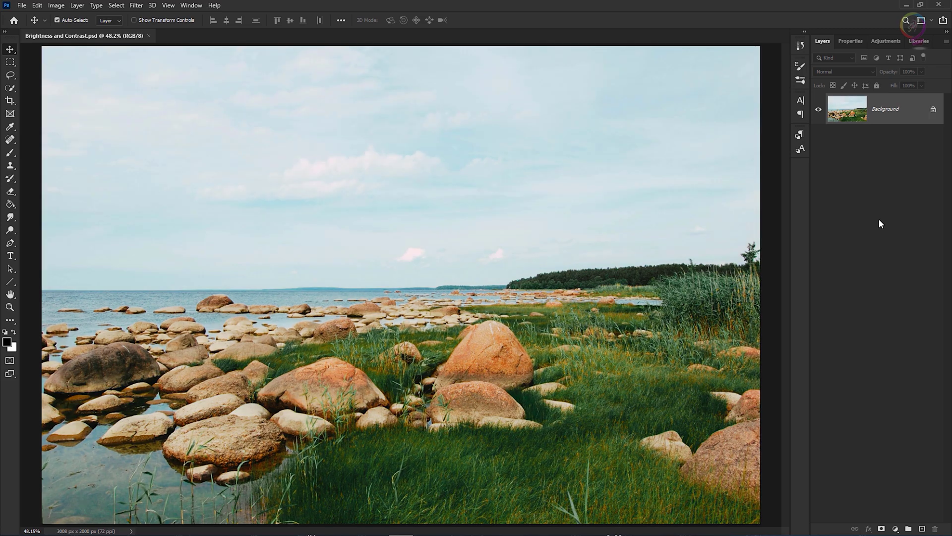
{"action": "left_click", "coordinate": [37, 6]}
{"action": "left_click", "coordinate": [80, 25]}
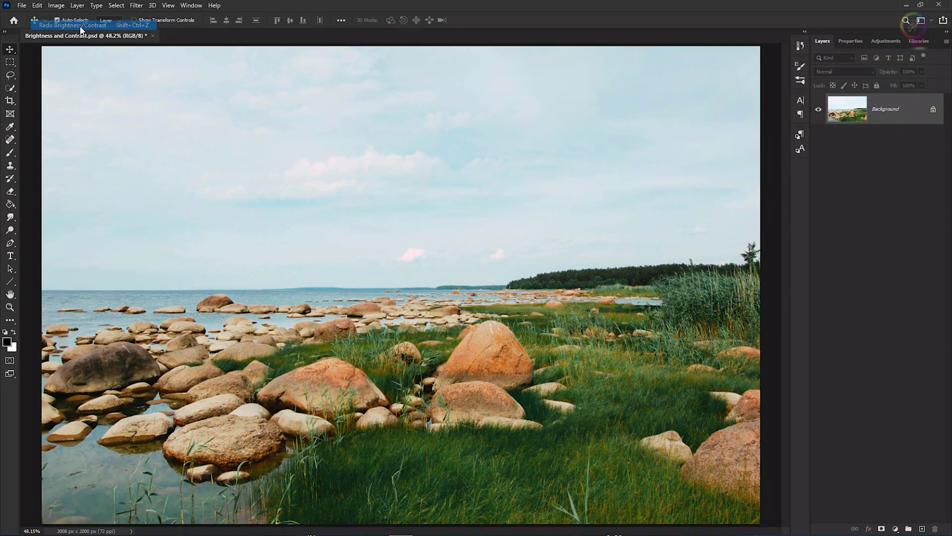
{"action": "left_click", "coordinate": [38, 6]}
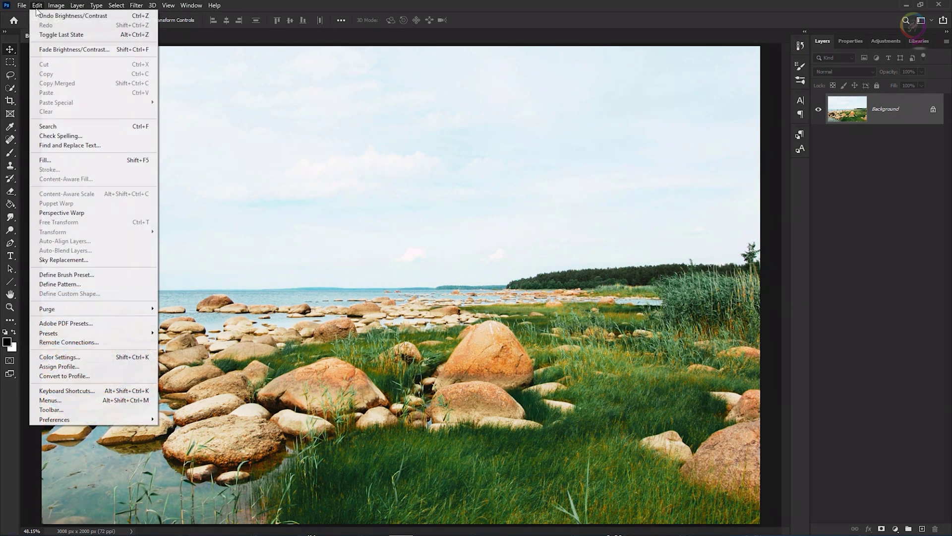
{"action": "left_click", "coordinate": [65, 15]}
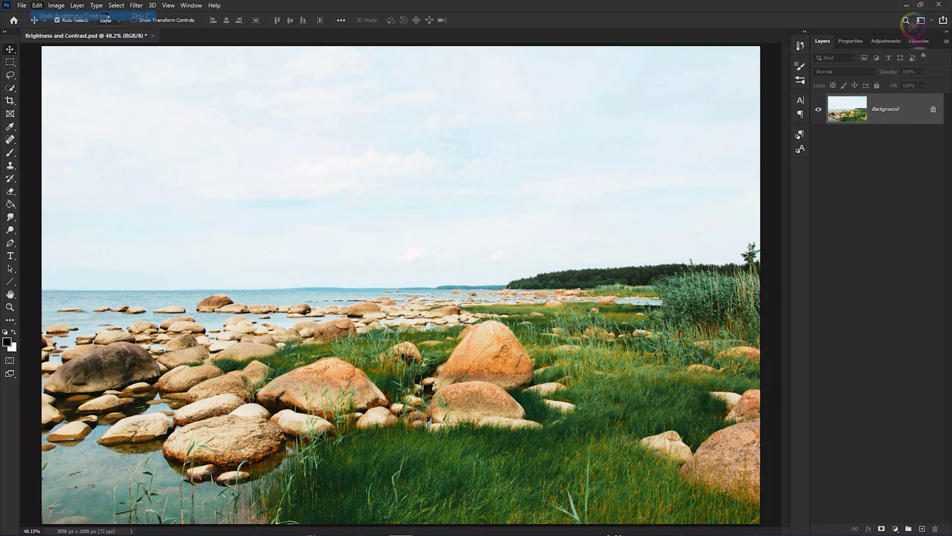
{"action": "left_click", "coordinate": [37, 6]}
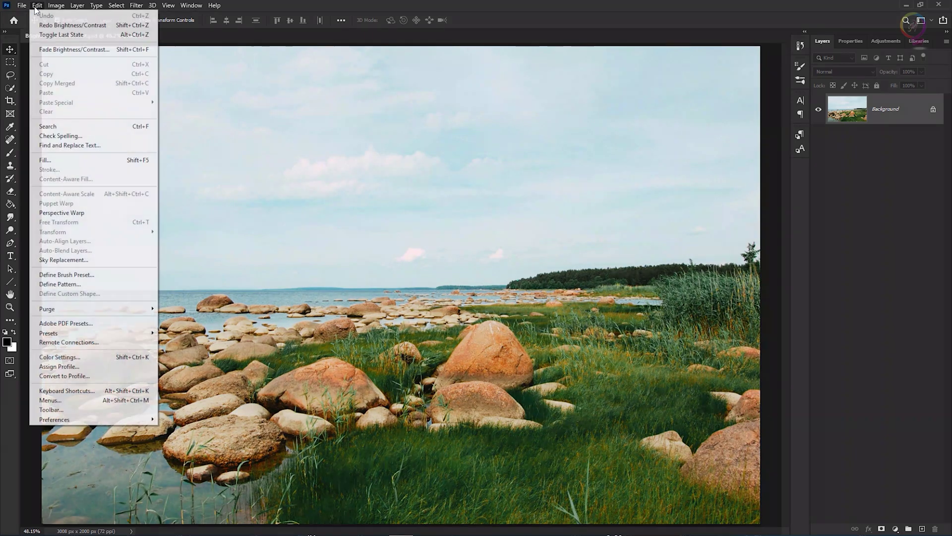
{"action": "left_click", "coordinate": [106, 26]}
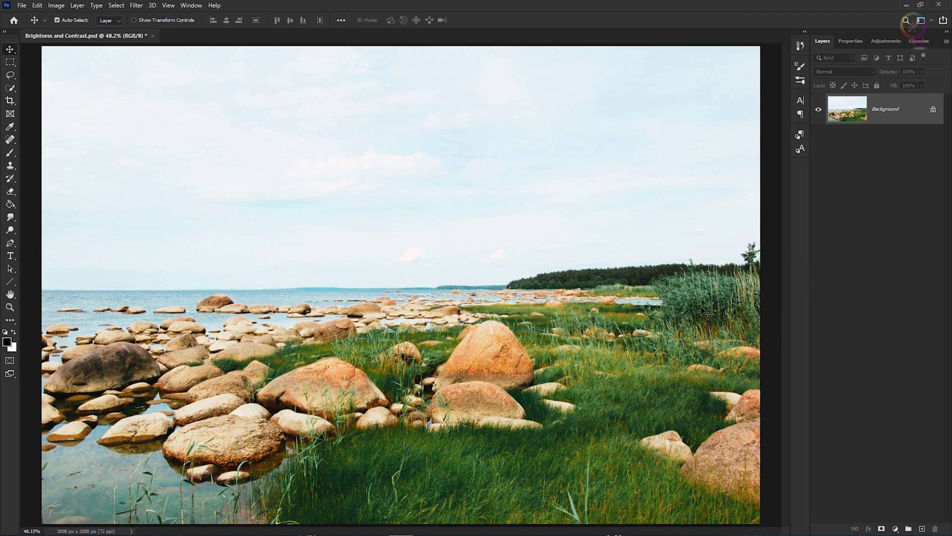
Save the photo as 'Brightness and Contrast_Edited.psd' with Save As.
{"action": "left_click", "coordinate": [22, 6]}
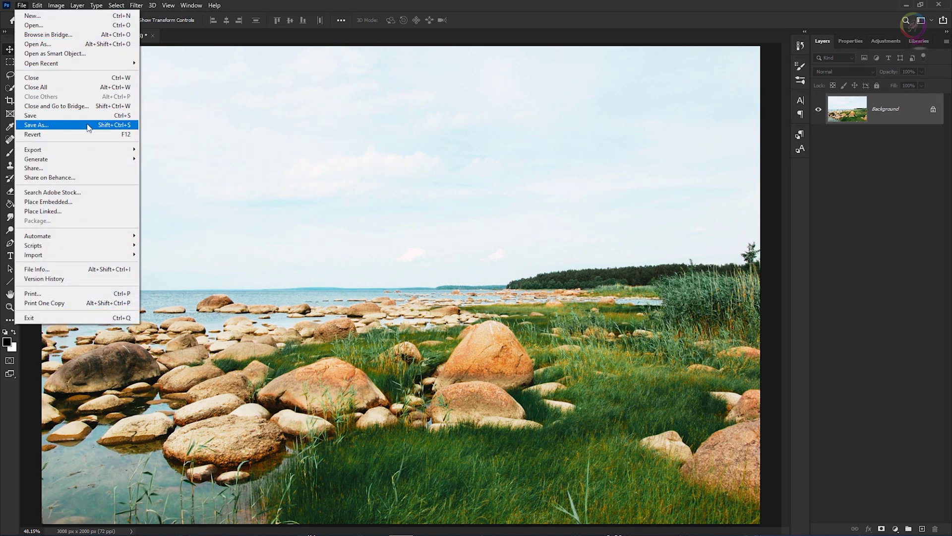
{"action": "left_click", "coordinate": [88, 127]}
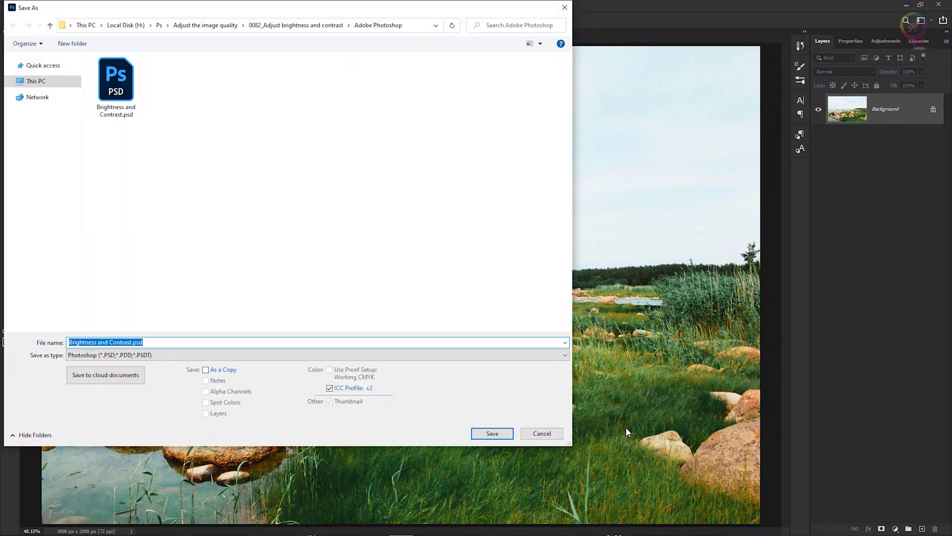
{"action": "left_click", "coordinate": [131, 342]}
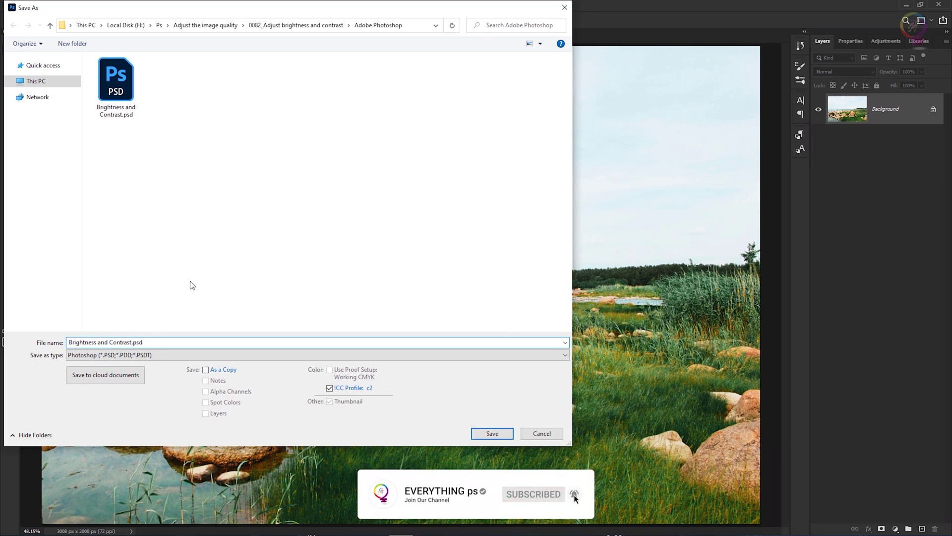
{"action": "type", "text": "_Edited"}
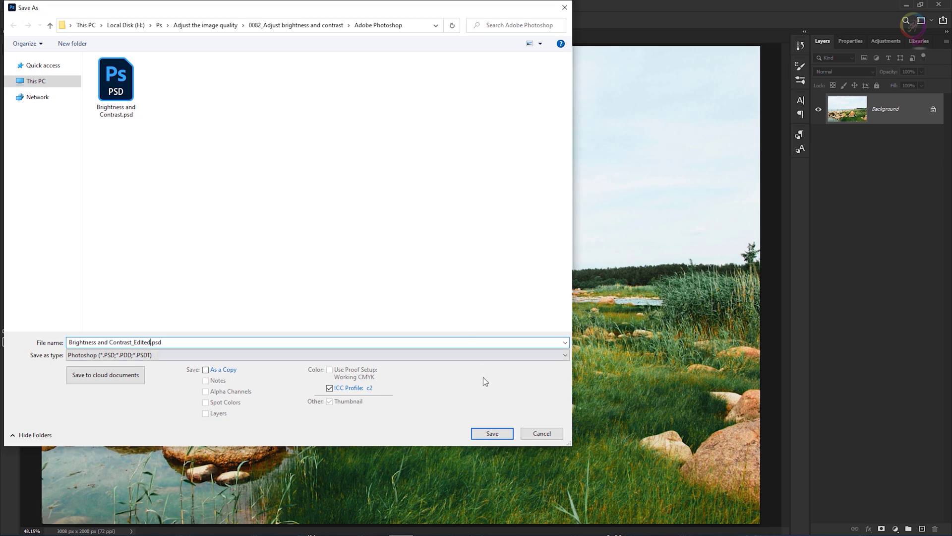
{"action": "left_click", "coordinate": [498, 435]}
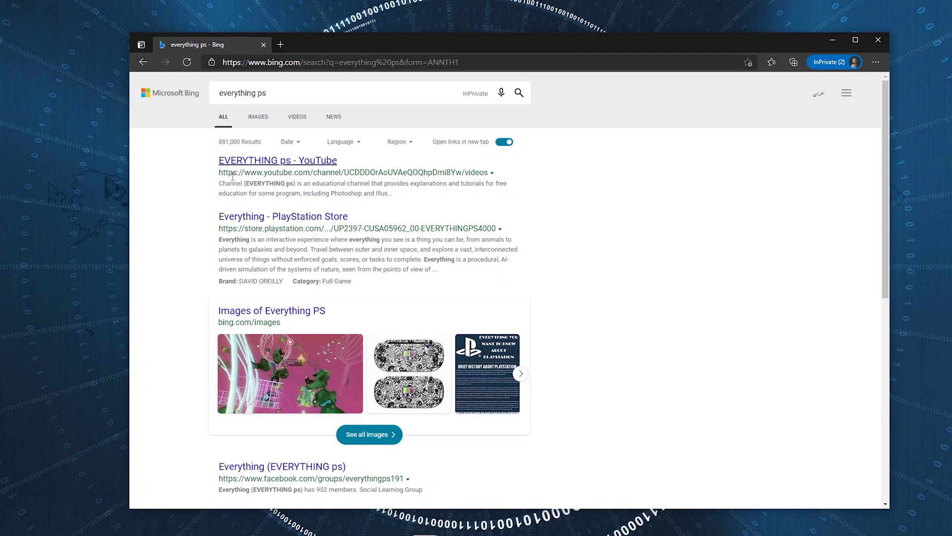
Open the EVERYTHING ps YouTube channel, collapse the side navigation, and browse its HOME page.
{"action": "left_click", "coordinate": [272, 160]}
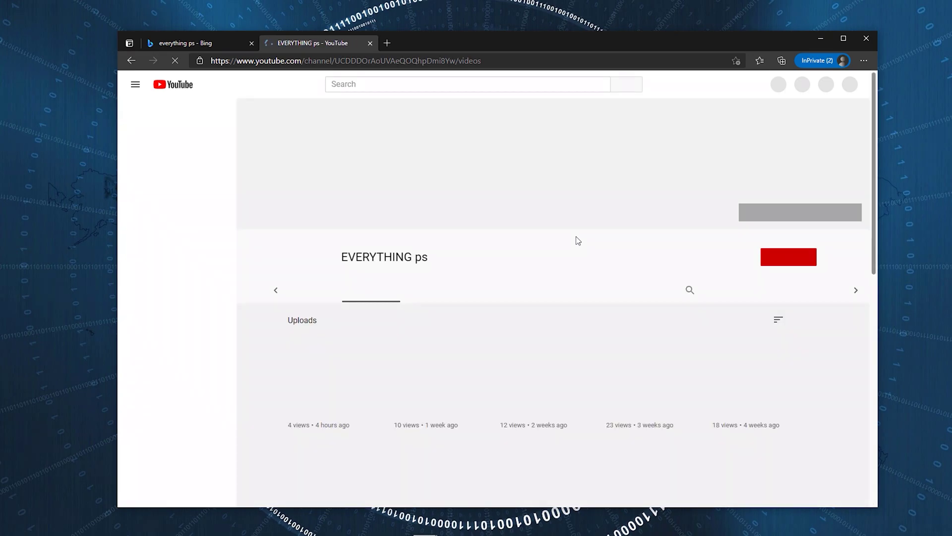
{"action": "left_click", "coordinate": [134, 85]}
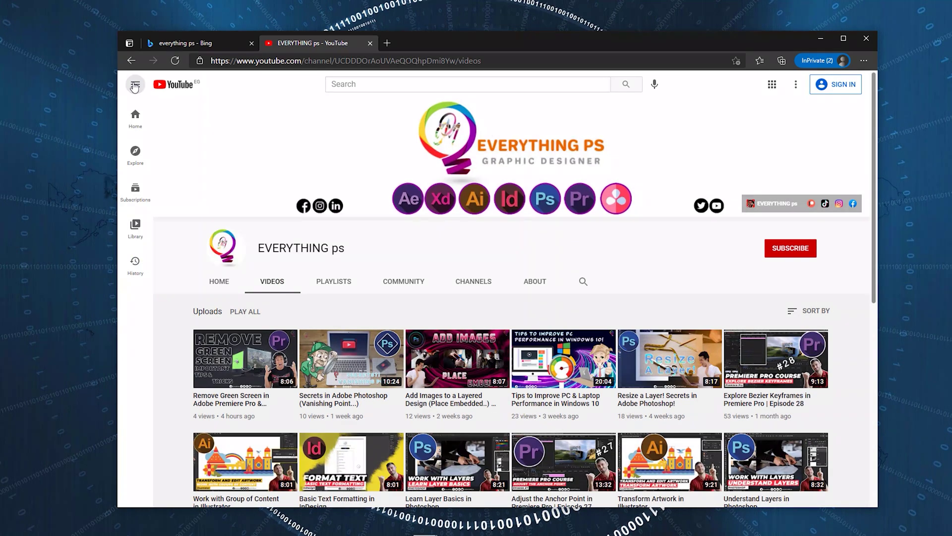
{"action": "left_click", "coordinate": [218, 281]}
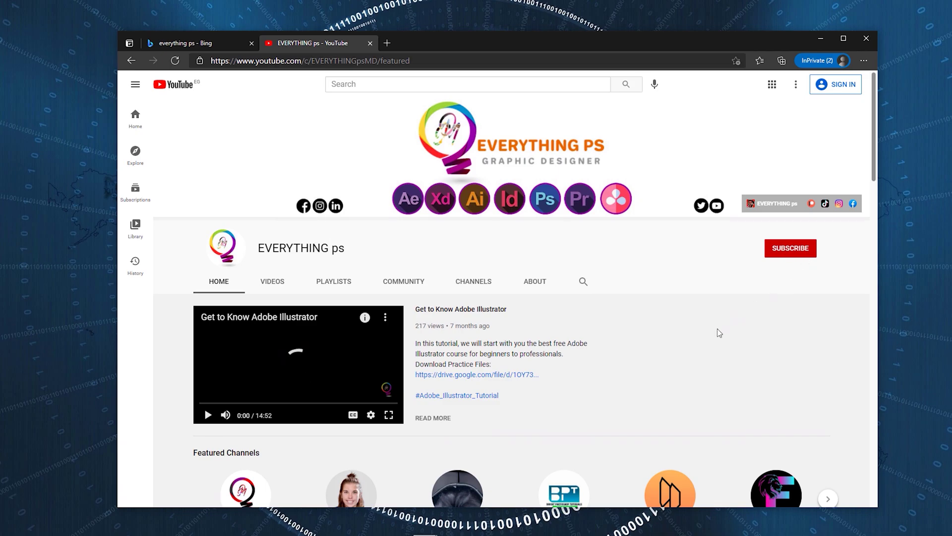
{"action": "scroll", "coordinate": [719, 332], "scroll_direction": "down", "scroll_amount": 15}
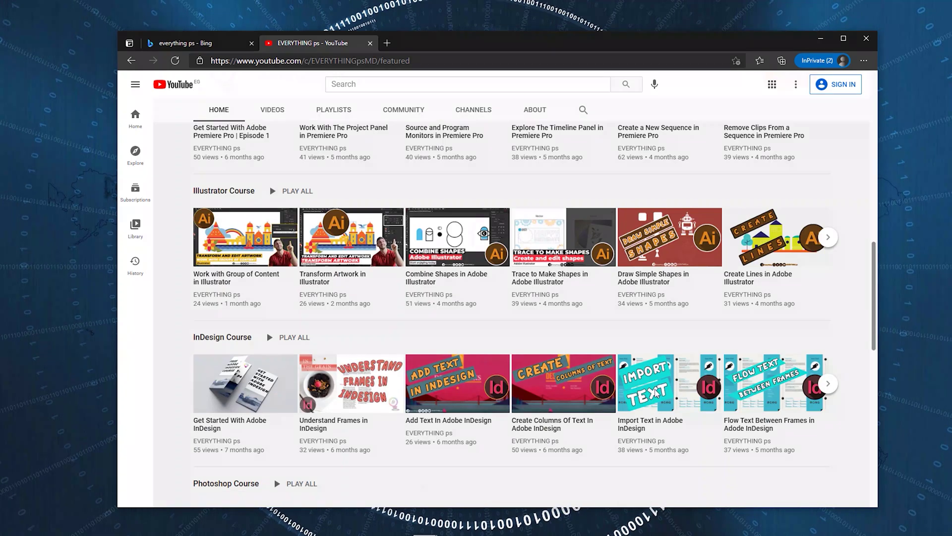
{"action": "scroll", "coordinate": [656, 392], "scroll_direction": "down", "scroll_amount": 8}
{"action": "scroll", "coordinate": [658, 393], "scroll_direction": "up", "scroll_amount": 2}
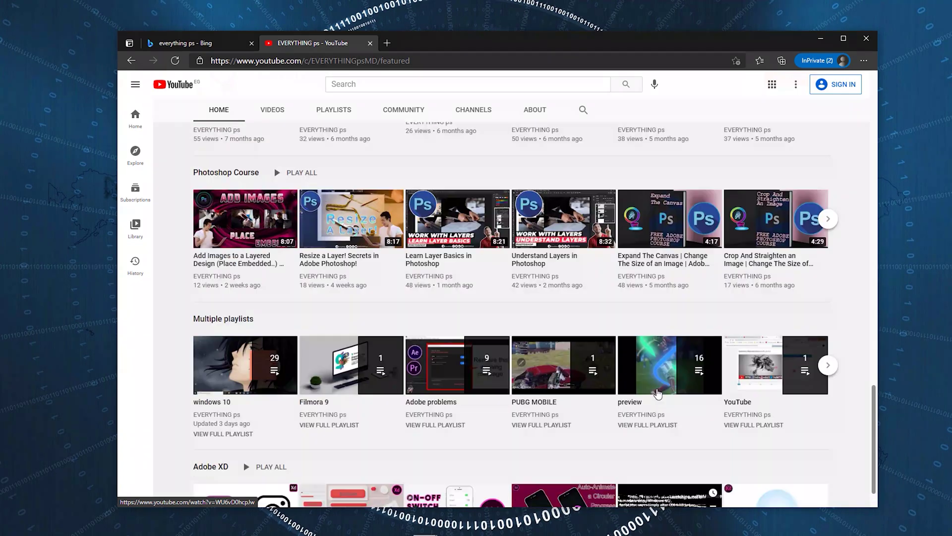
{"action": "scroll", "coordinate": [658, 394], "scroll_direction": "up", "scroll_amount": 20}
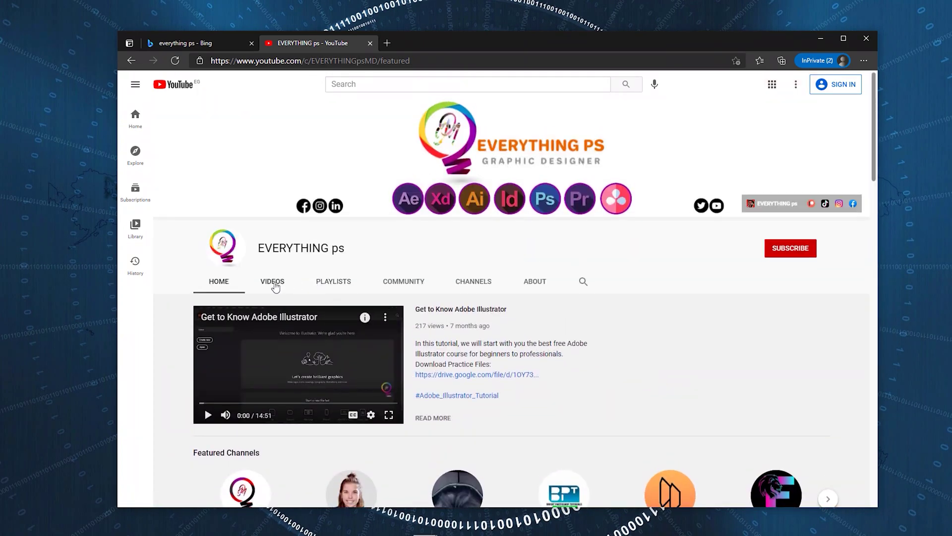
Browse the channel's VIDEOS tab.
{"action": "left_click", "coordinate": [268, 286]}
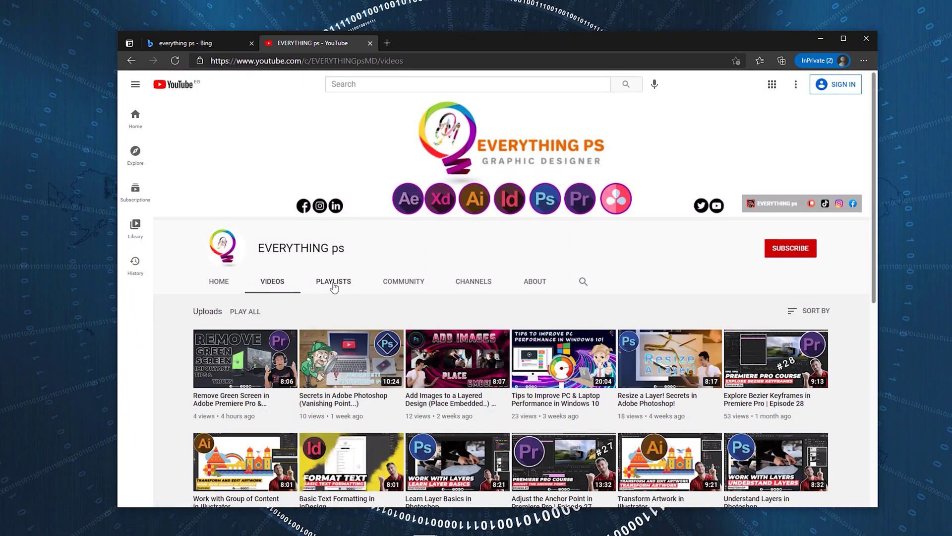
{"action": "scroll", "coordinate": [418, 340], "scroll_direction": "down", "scroll_amount": 3}
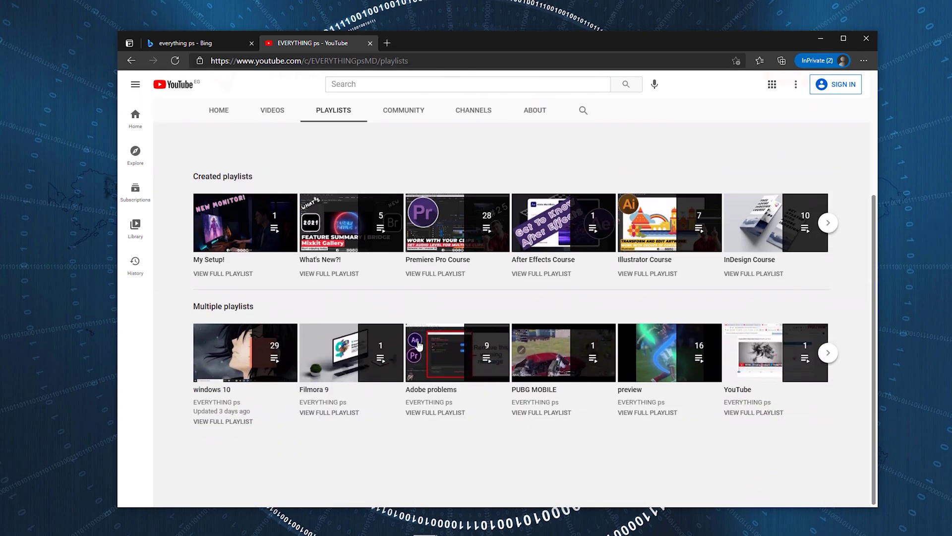
{"action": "scroll", "coordinate": [395, 285], "scroll_direction": "up", "scroll_amount": 3}
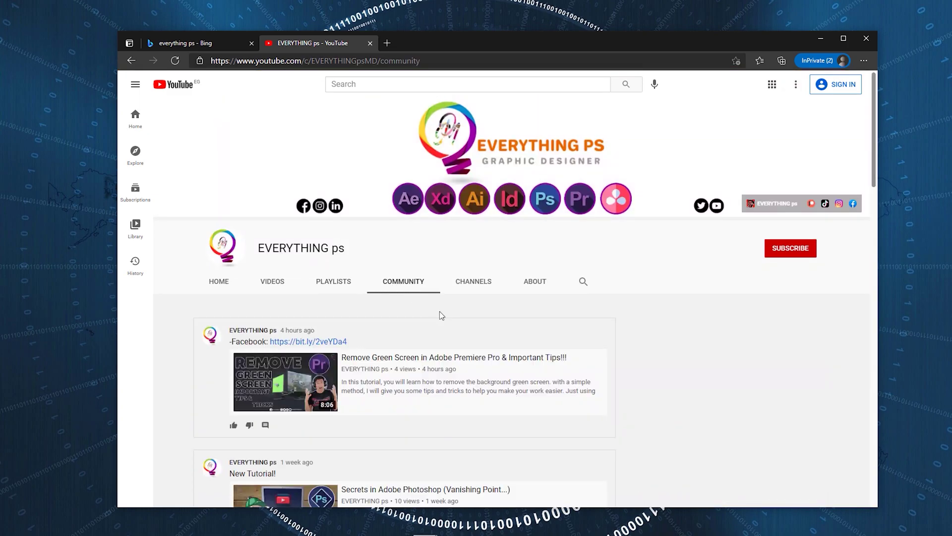
{"action": "scroll", "coordinate": [439, 311], "scroll_direction": "down", "scroll_amount": 8}
{"action": "scroll", "coordinate": [441, 313], "scroll_direction": "up", "scroll_amount": 1}
{"action": "scroll", "coordinate": [441, 318], "scroll_direction": "up", "scroll_amount": 8}
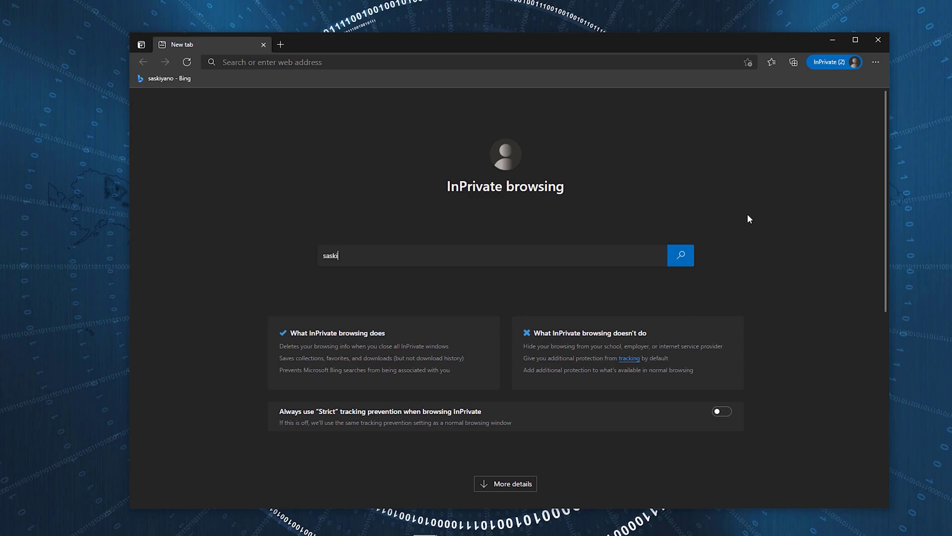
Search Bing for 'saskiyano' and scroll down through the results.
{"action": "type", "text": "o"}
{"action": "key", "text": "Return"}
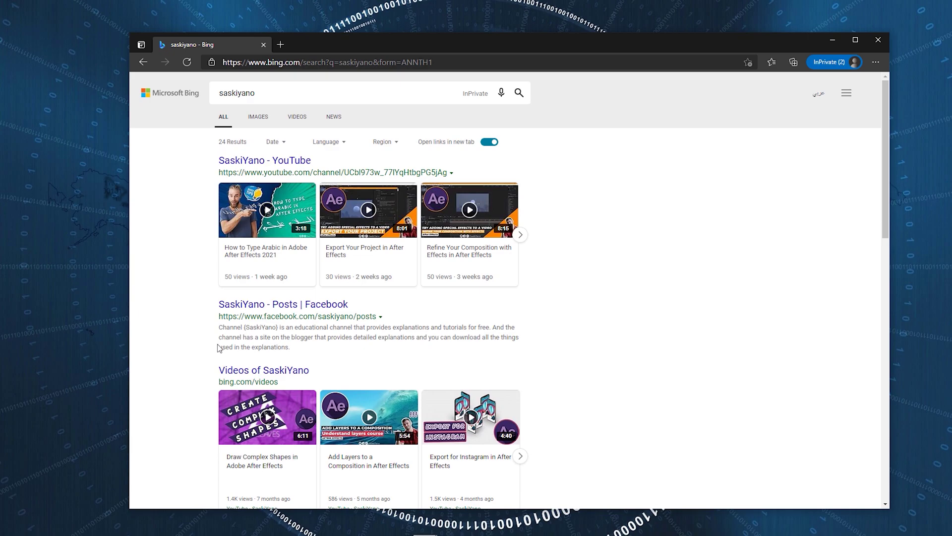
{"action": "scroll", "coordinate": [263, 379], "scroll_direction": "down", "scroll_amount": 4}
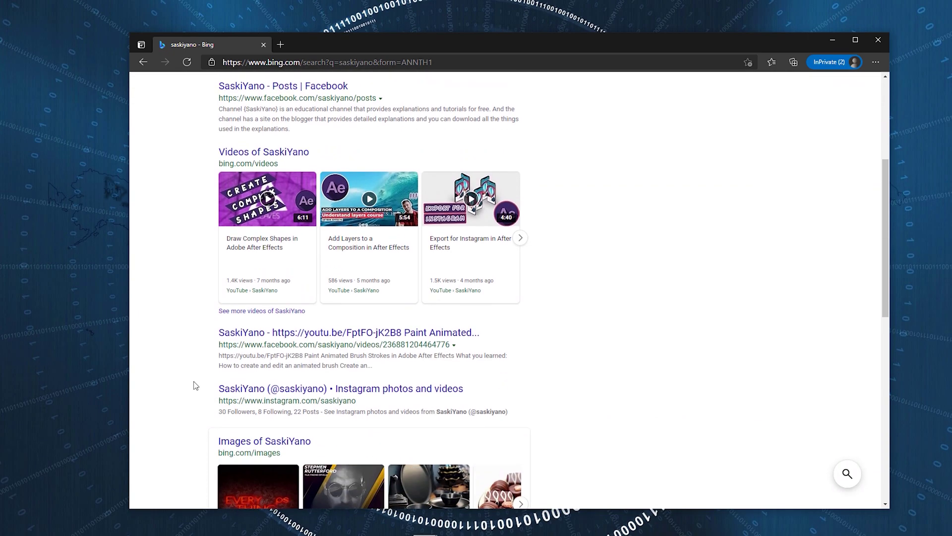